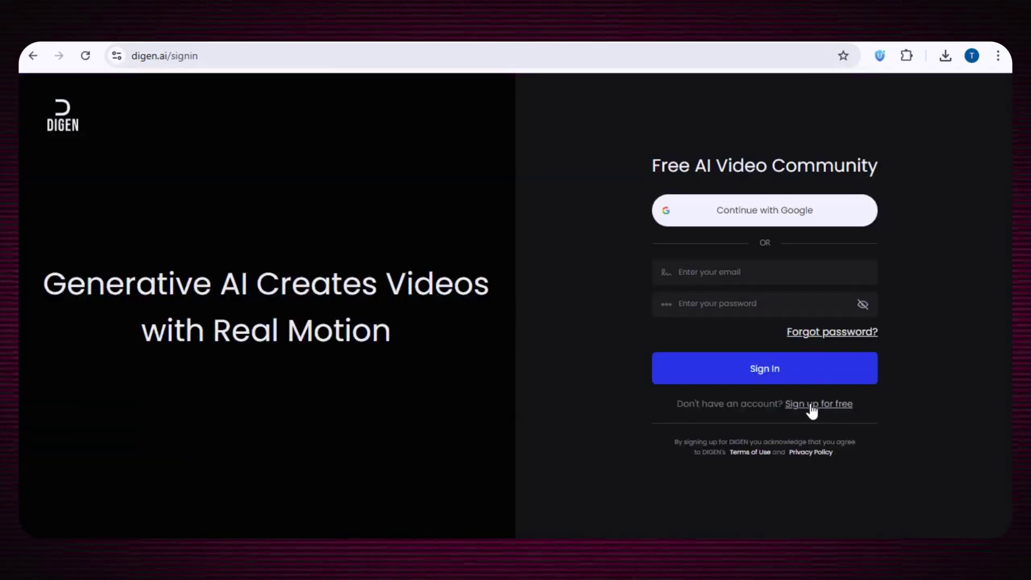
- Start a free DIGEN sign-up with the copied TempMail.so address and request a verification code
click(811, 406)
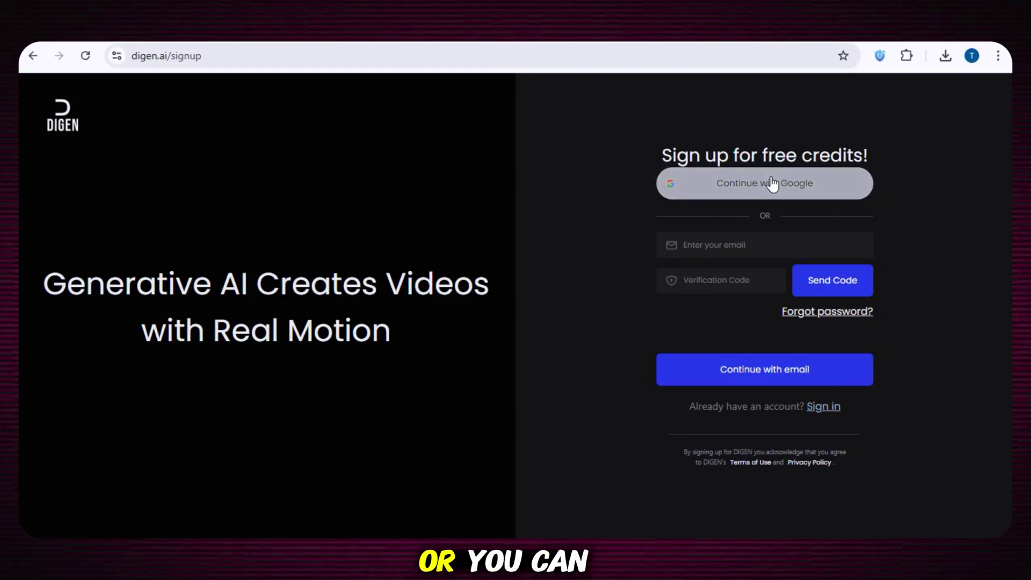
click(708, 249)
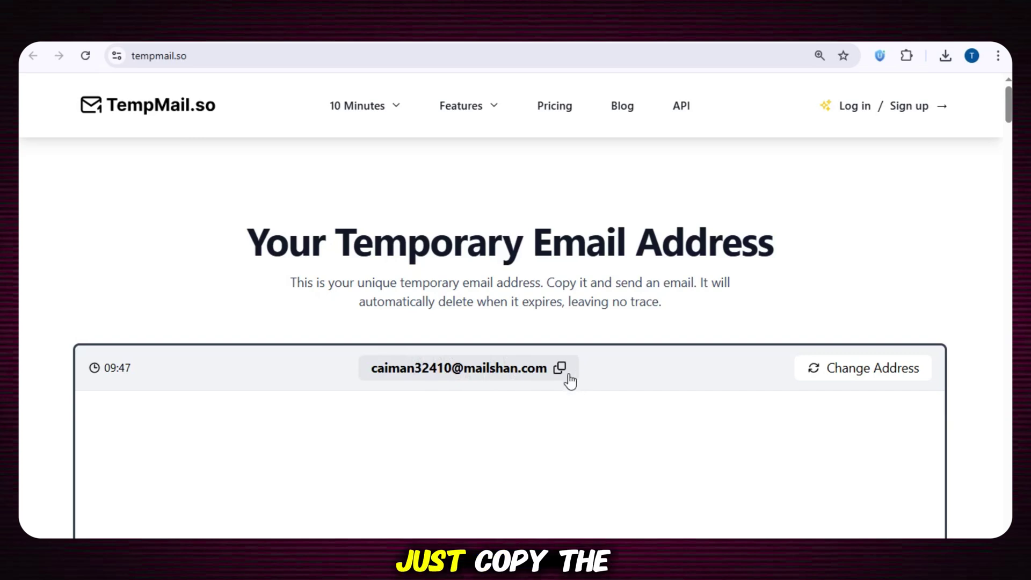
click(560, 370)
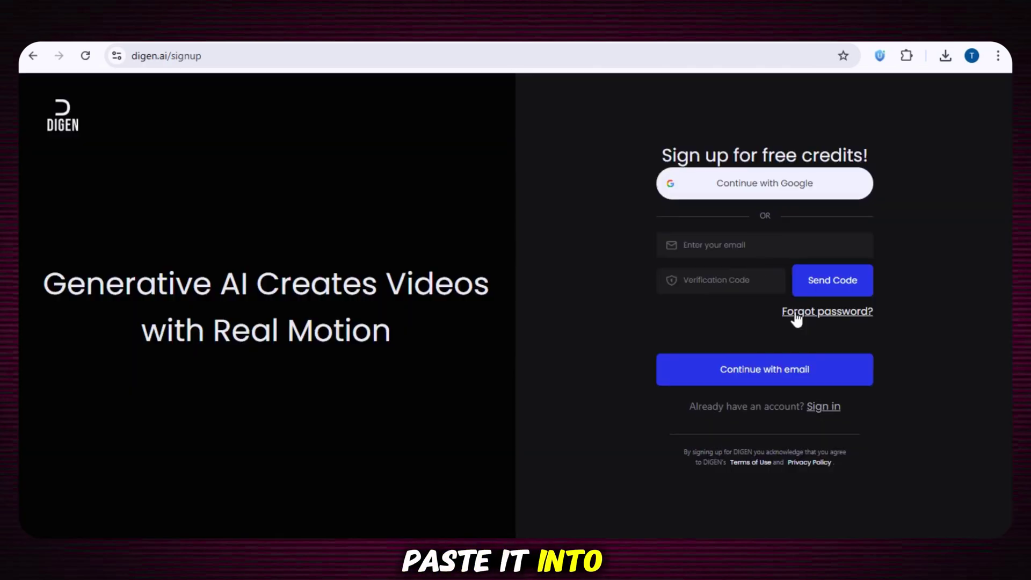
click(719, 251)
key(ctrl+v)
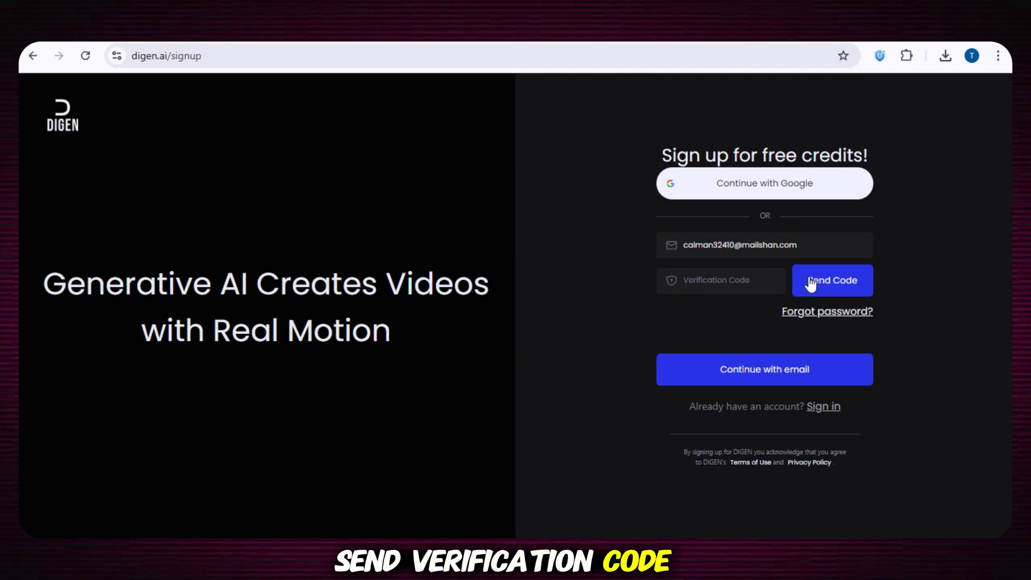
click(836, 288)
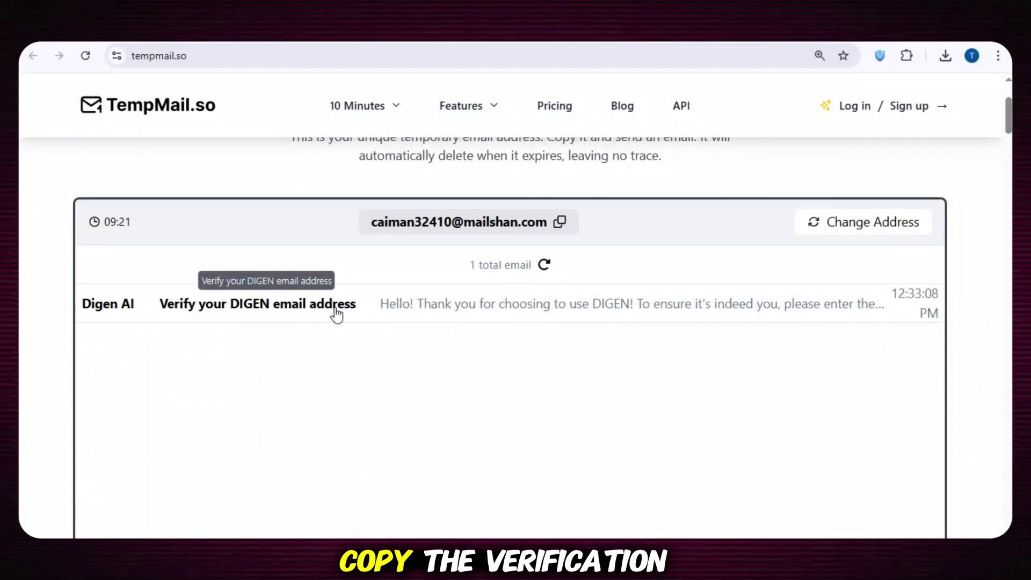
- Copy the verification code from DIGEN's email in the temporary inbox
click(335, 313)
scroll(325, 313, down, 1)
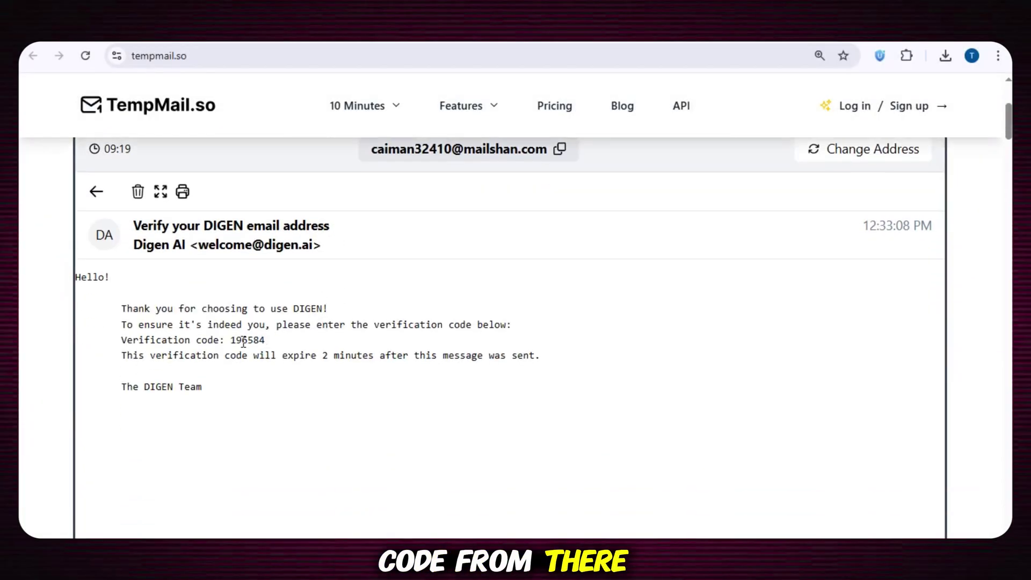
double_click(244, 341)
right_click(247, 344)
click(263, 358)
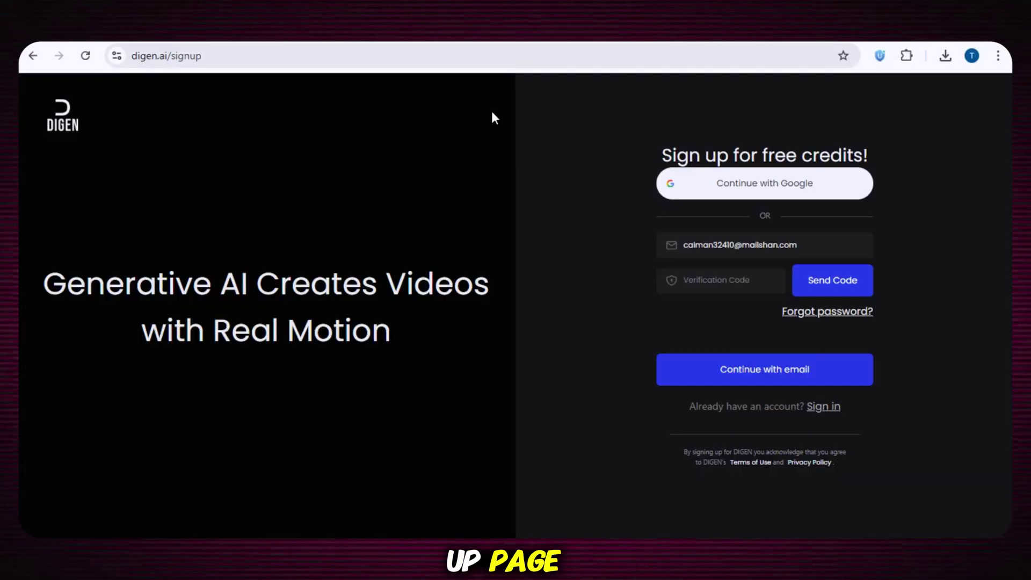
- Verify the account with the pasted code, set a password, and complete sign-up
click(731, 285)
key(ctrl+v)
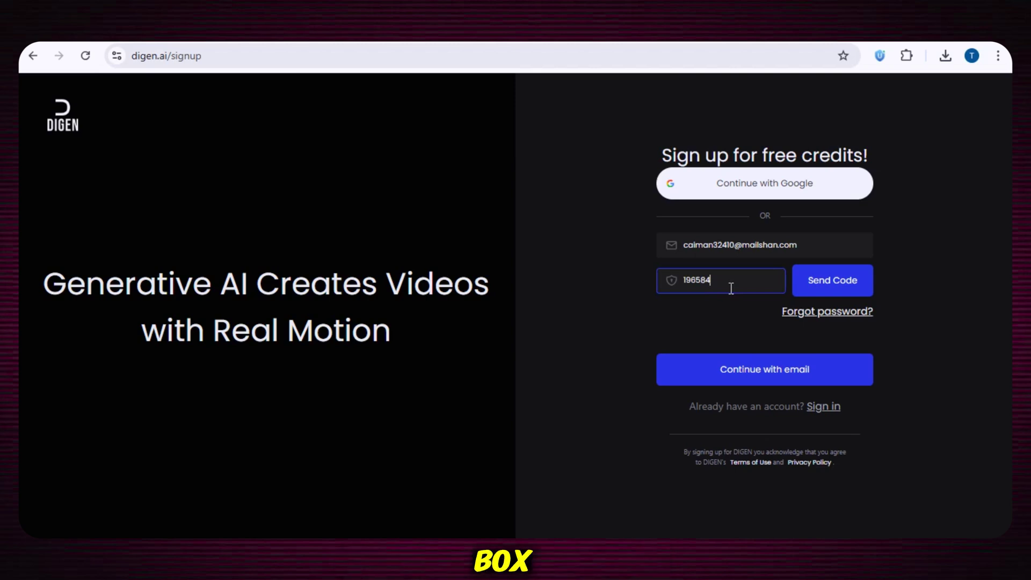
click(754, 378)
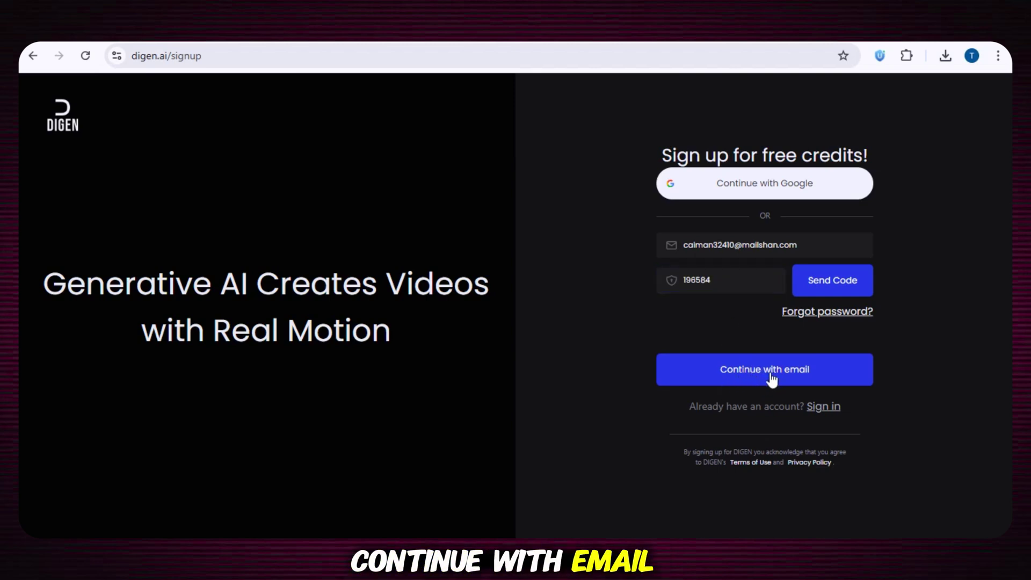
click(711, 251)
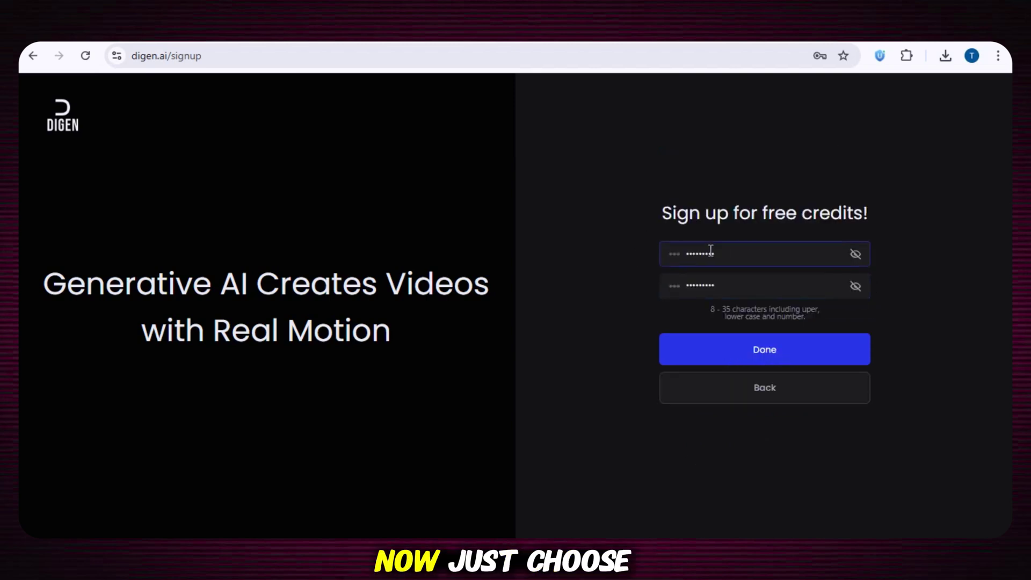
click(721, 354)
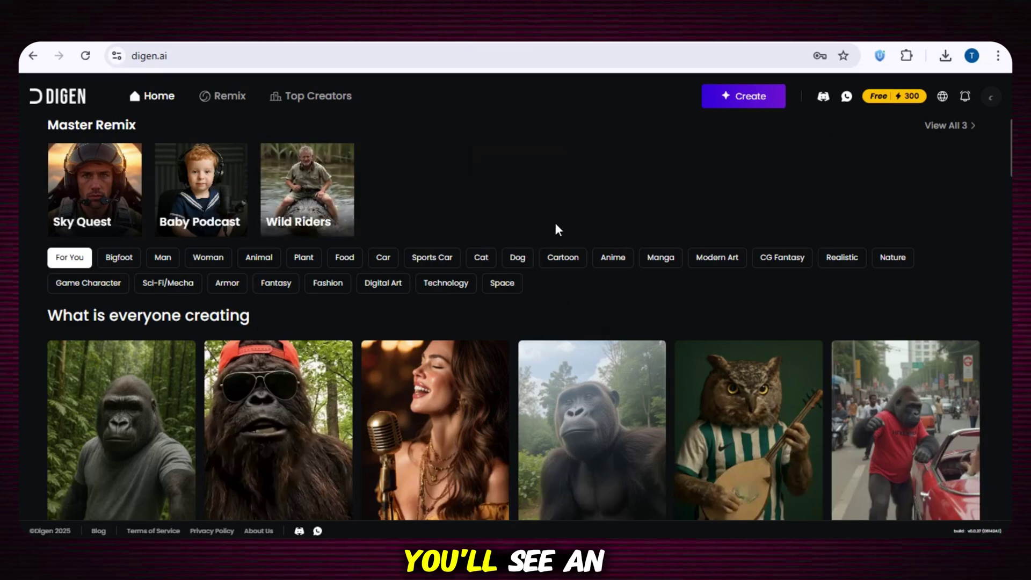
scroll(555, 230, down, 6)
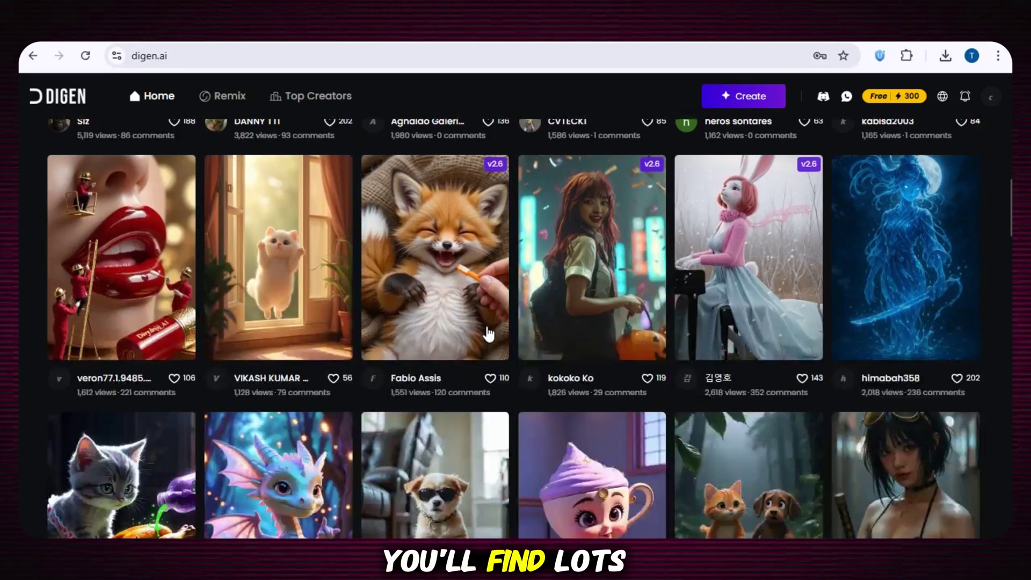
scroll(487, 324, up, 6)
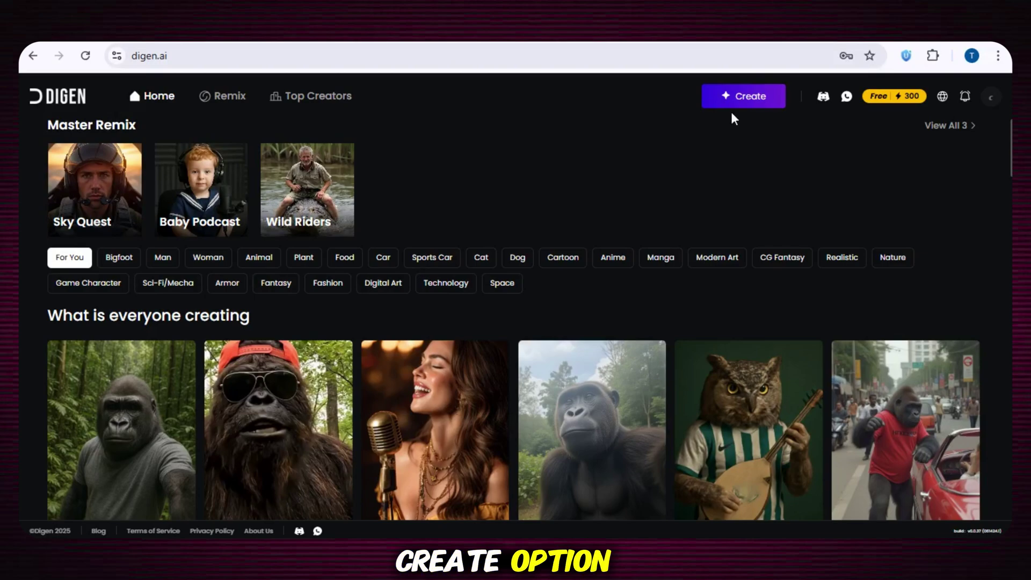
- Go to the video tool, clear the stray prompt character, and list all 79 effect models
click(750, 107)
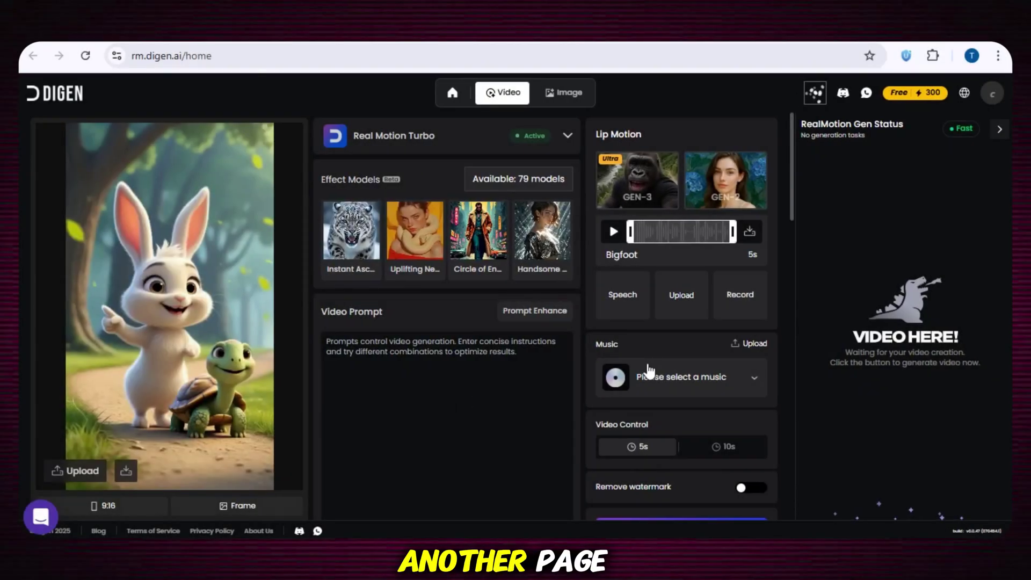
scroll(449, 293, down, 15)
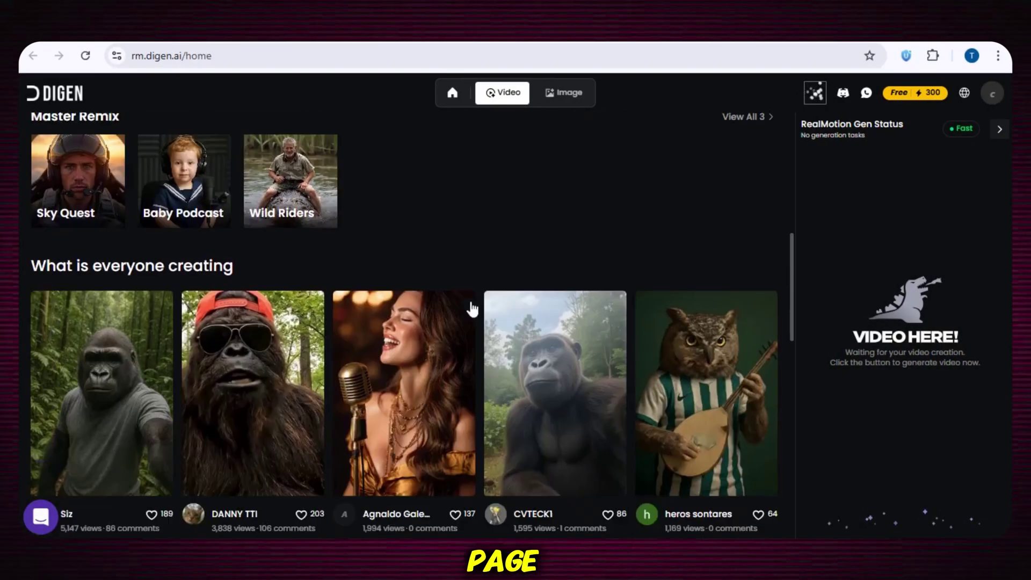
scroll(358, 317, down, 8)
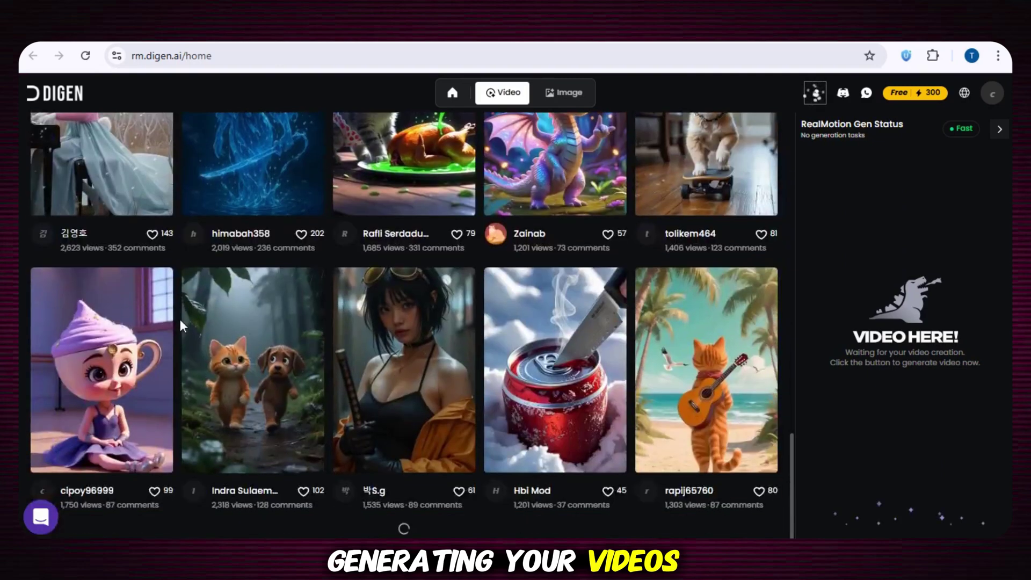
scroll(530, 304, up, 9)
scroll(529, 303, up, 15)
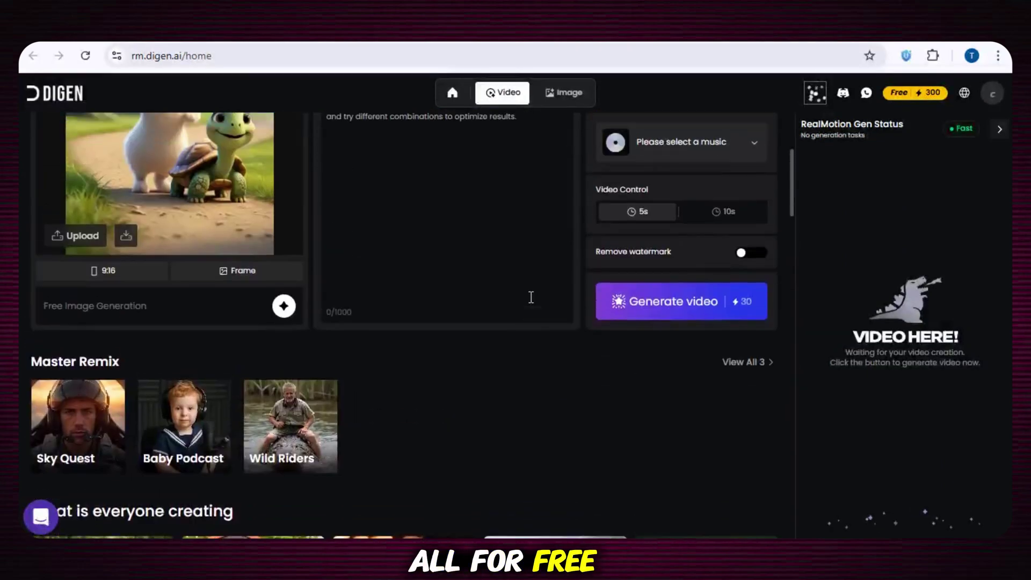
scroll(383, 335, up, 1)
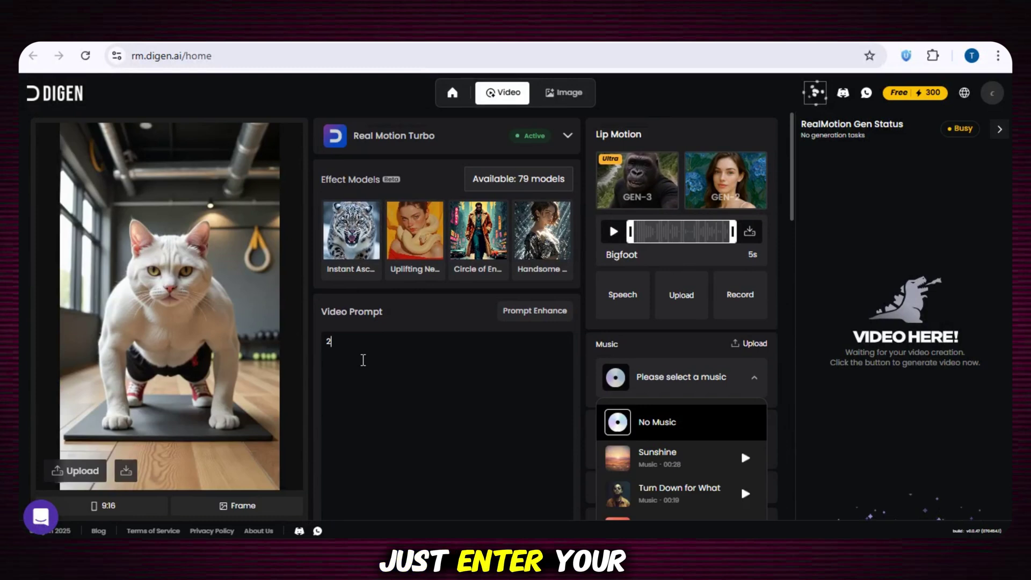
key(BackSpace)
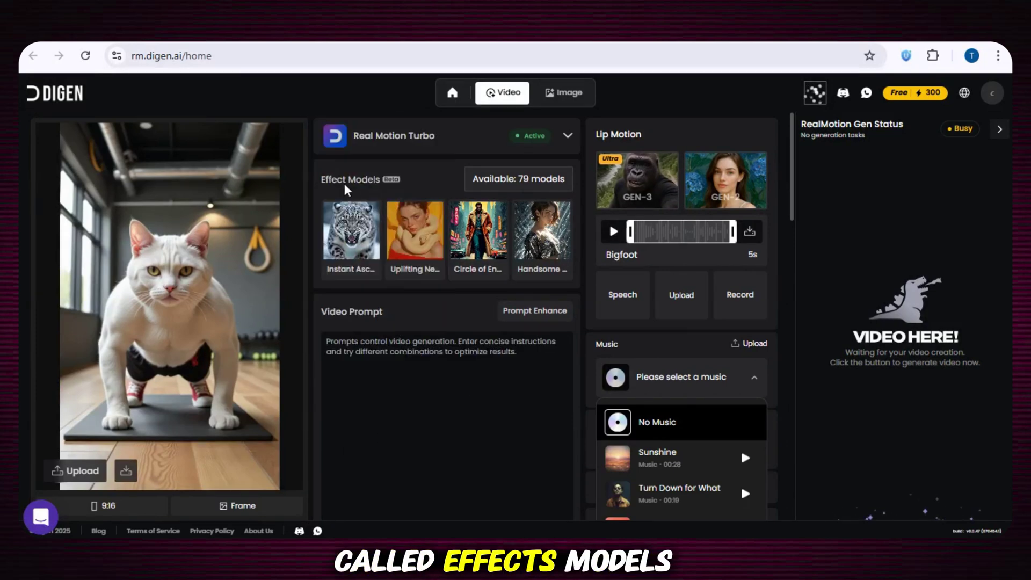
click(515, 183)
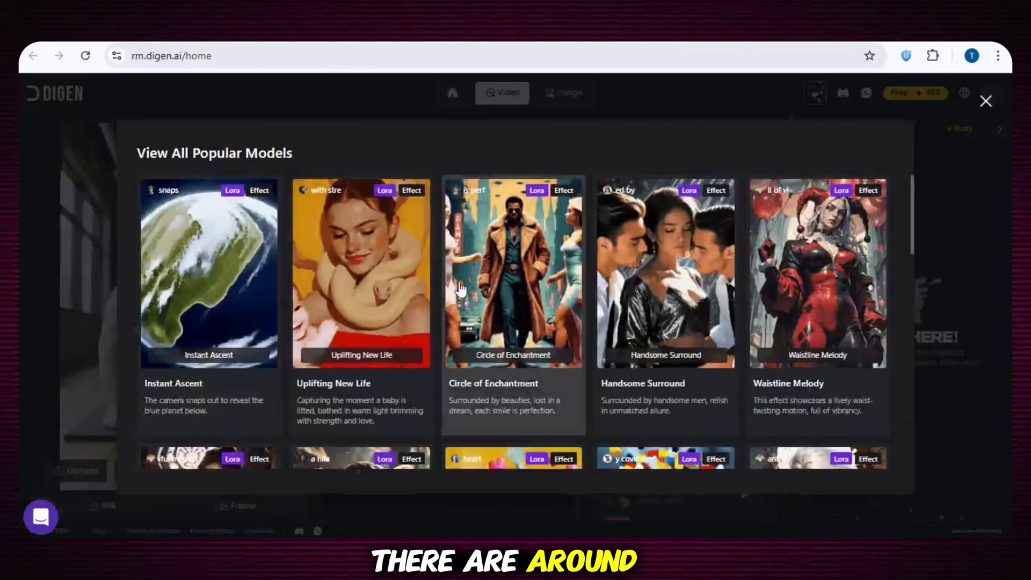
- Browse the View All Popular Models list, then close it to return to the video tool
scroll(511, 279, down, 5)
scroll(617, 269, up, 5)
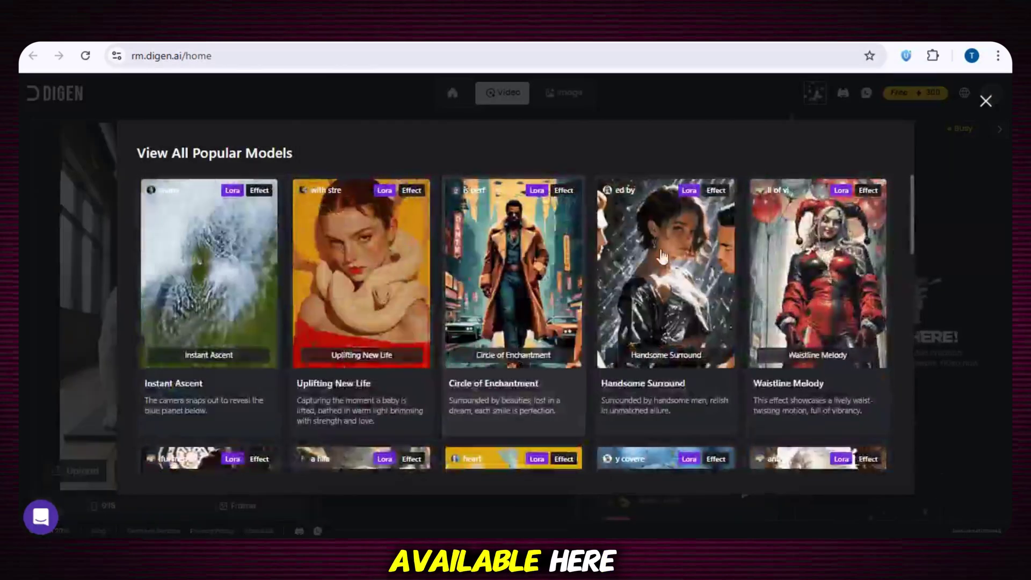
click(986, 101)
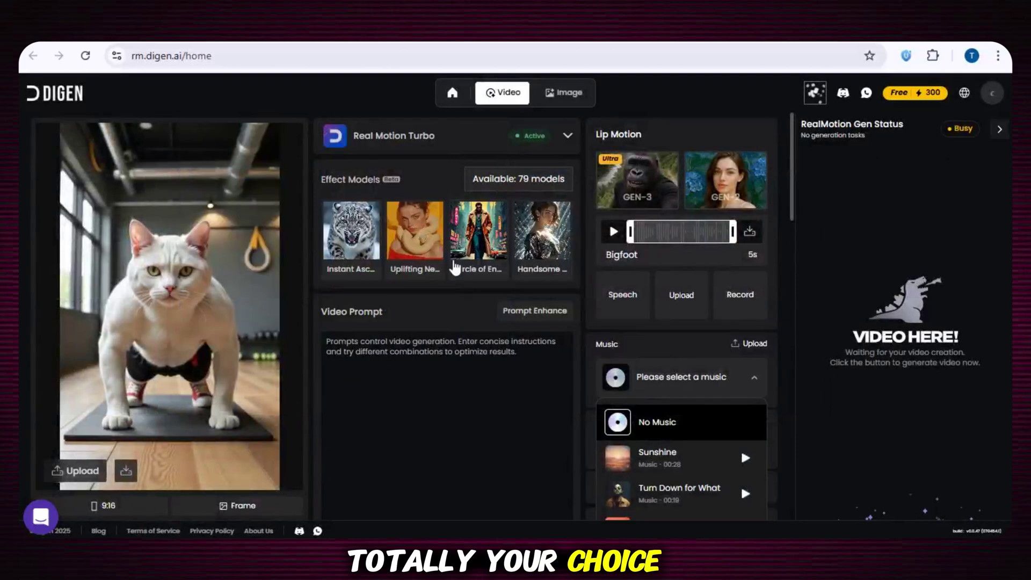
- Change the video model from Real Motion Turbo to Real Motion 2.0
click(568, 136)
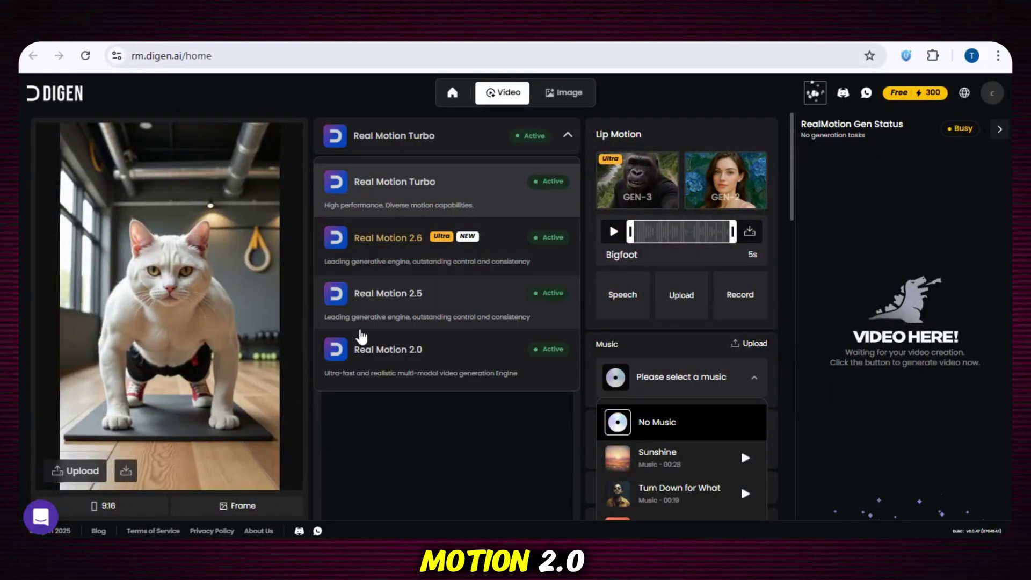
click(377, 354)
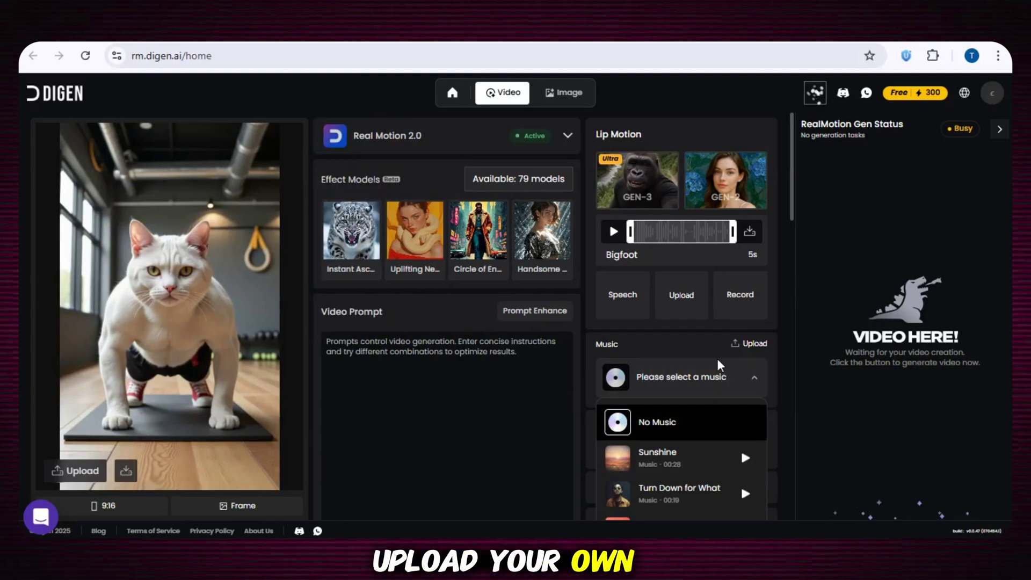
scroll(644, 432, down, 3)
- Pick No Music from the Music dropdown for the video
scroll(784, 440, down, 3)
scroll(695, 341, up, 1)
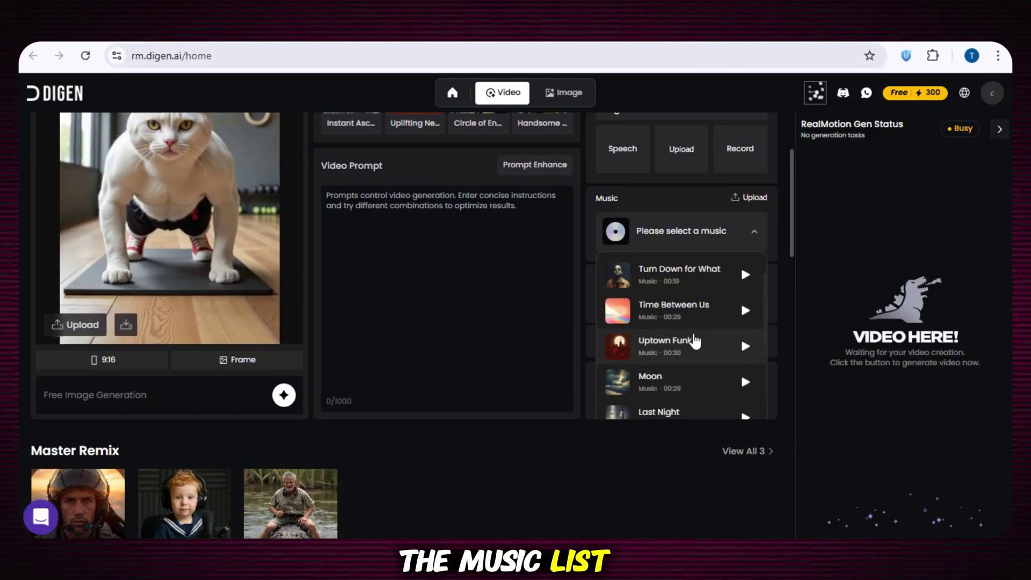
scroll(695, 341, up, 3)
scroll(714, 371, down, 4)
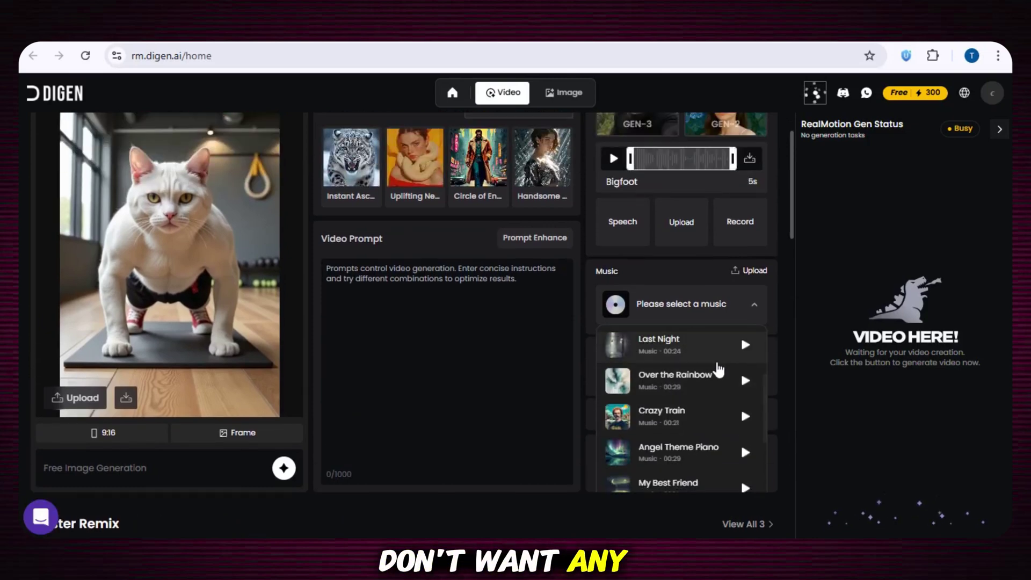
scroll(674, 478, down, 3)
scroll(678, 464, up, 3)
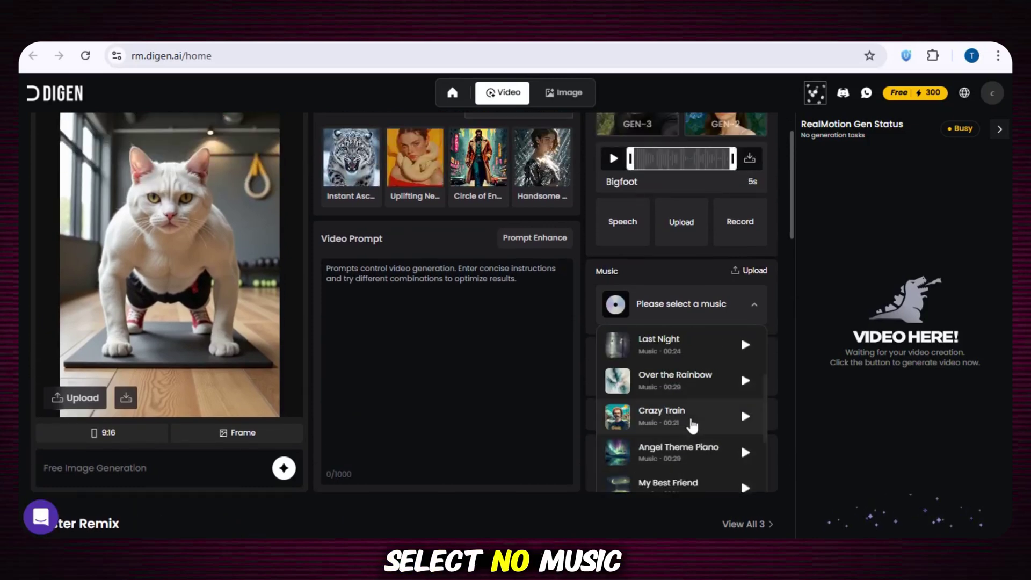
scroll(693, 426, up, 5)
click(618, 424)
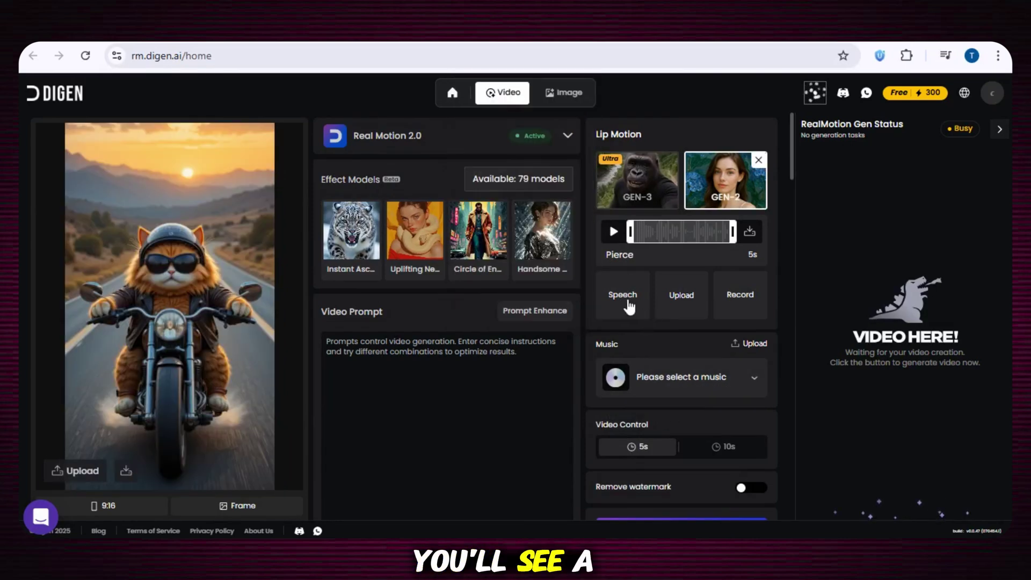
click(623, 296)
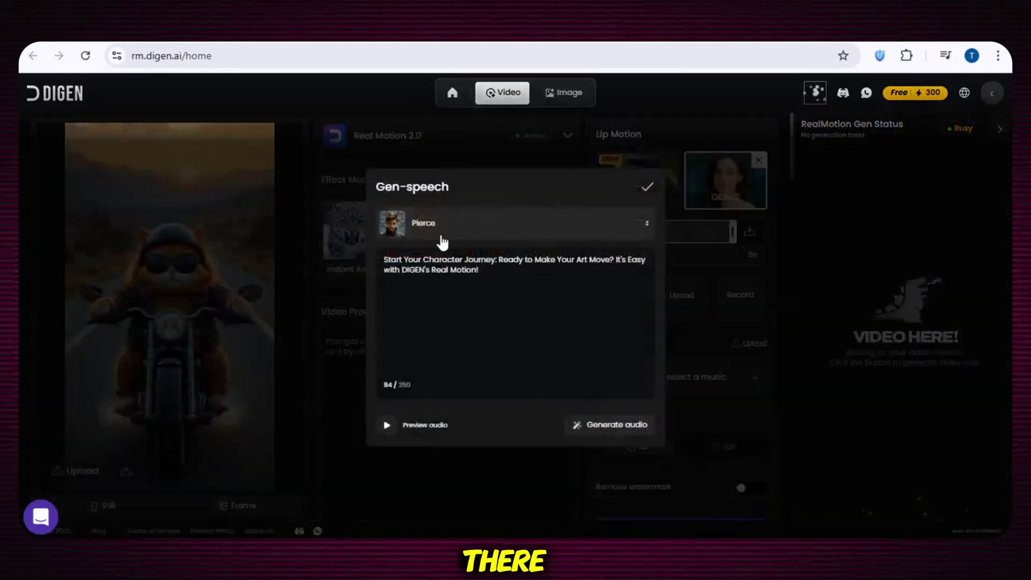
click(648, 230)
scroll(422, 291, down, 10)
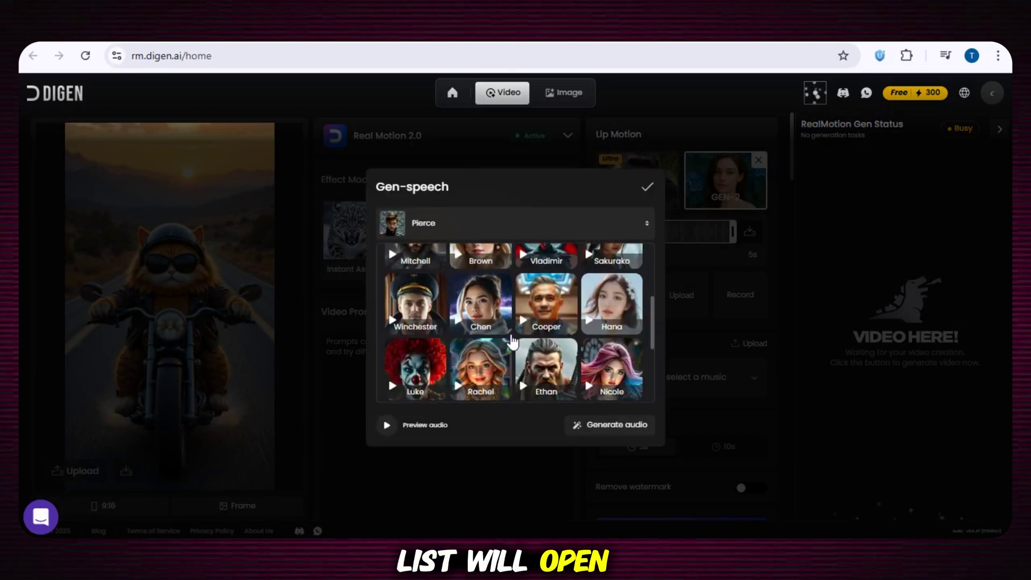
scroll(513, 341, up, 10)
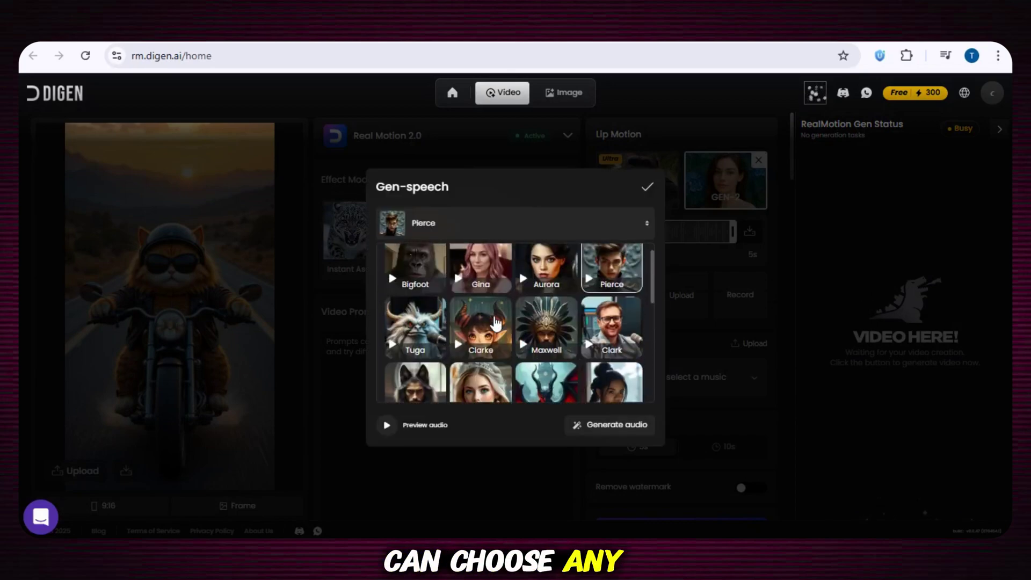
scroll(543, 343, up, 1)
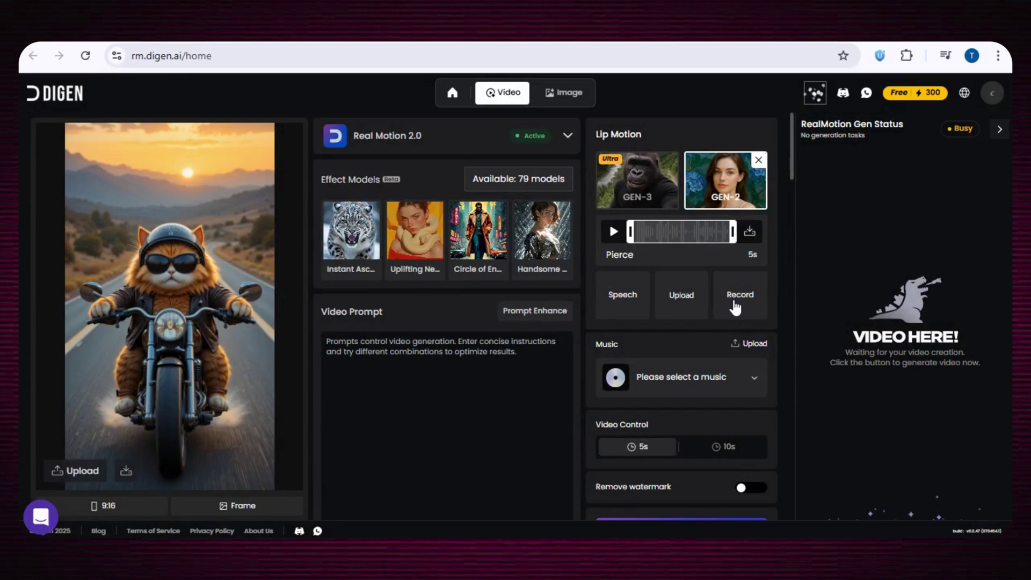
- Go from the home feed to the Free Image Generation page
scroll(636, 278, down, 2)
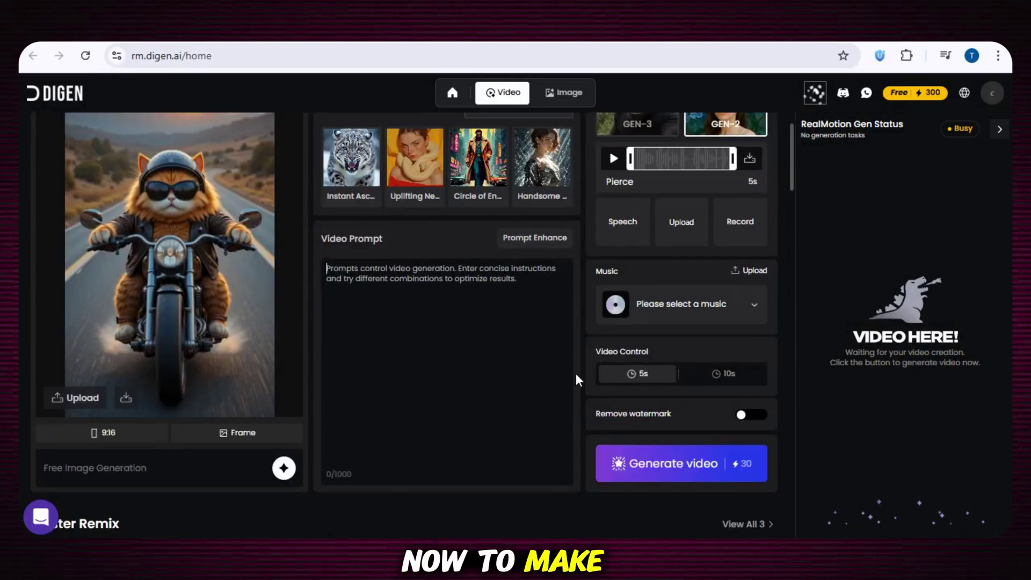
mouse_move(195, 272)
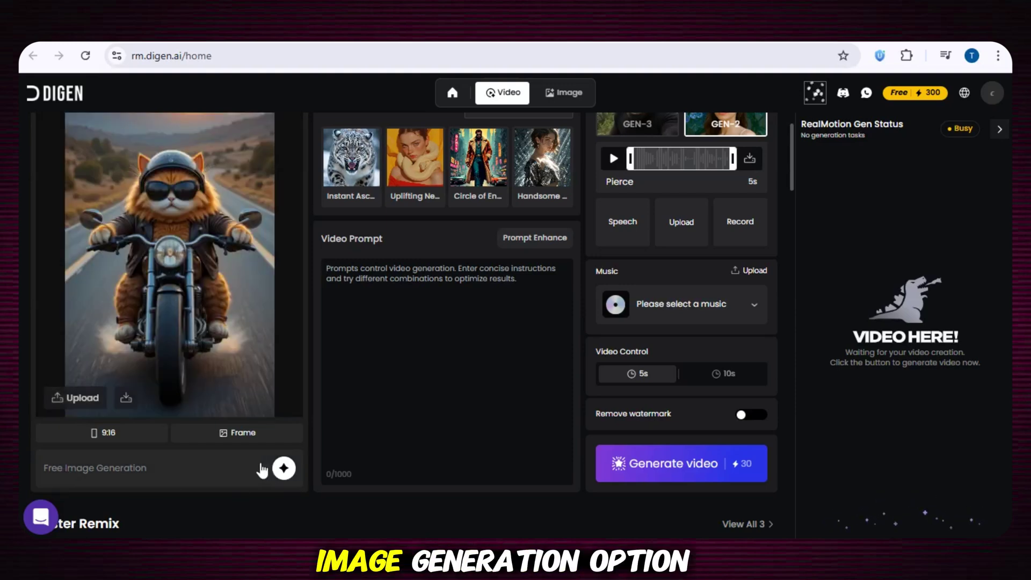
click(287, 475)
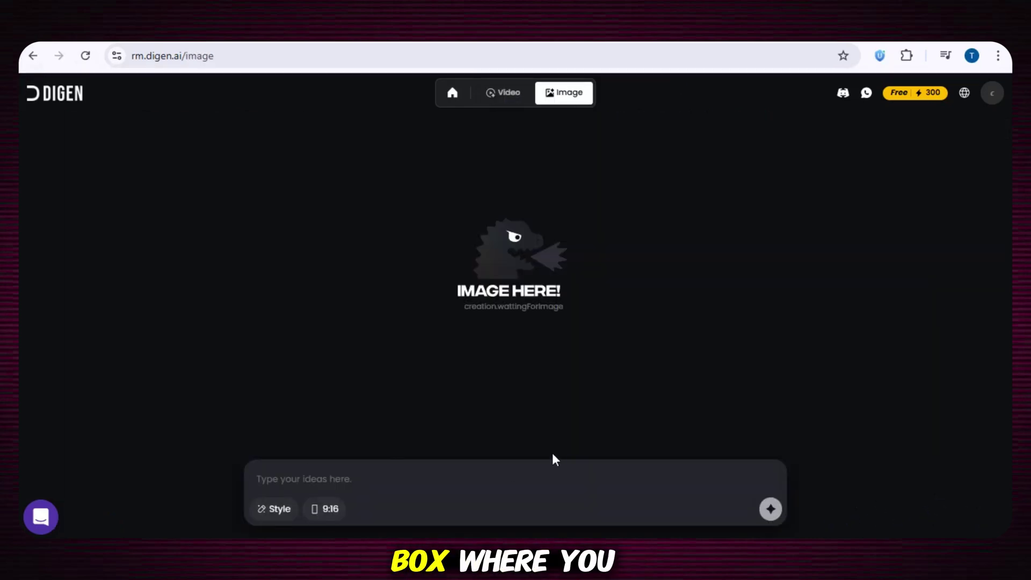
- Paste the girl-in-hydrangea-field prompt, choose In the Moment style, and generate the images
right_click(385, 480)
click(408, 316)
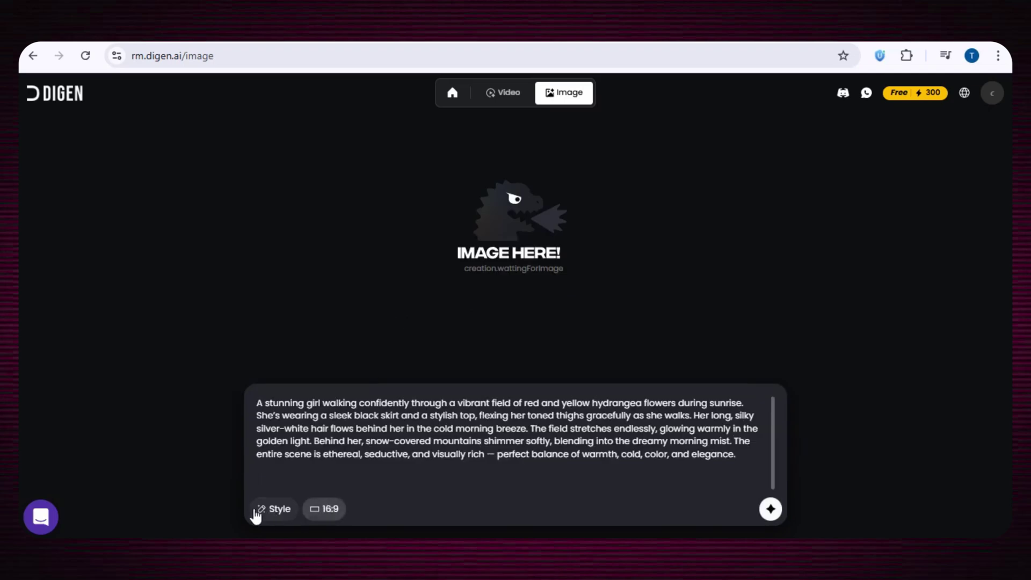
click(275, 509)
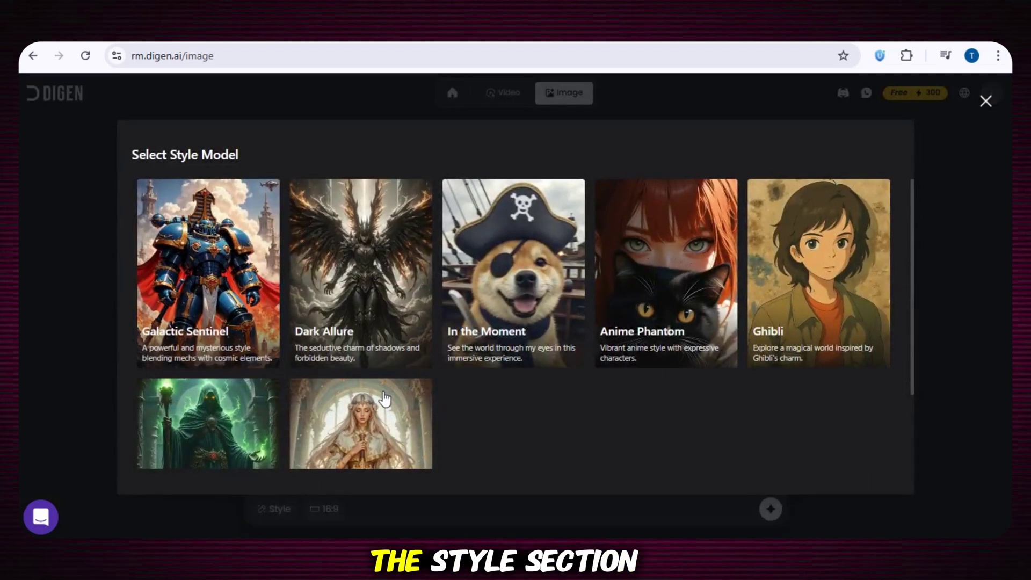
click(555, 291)
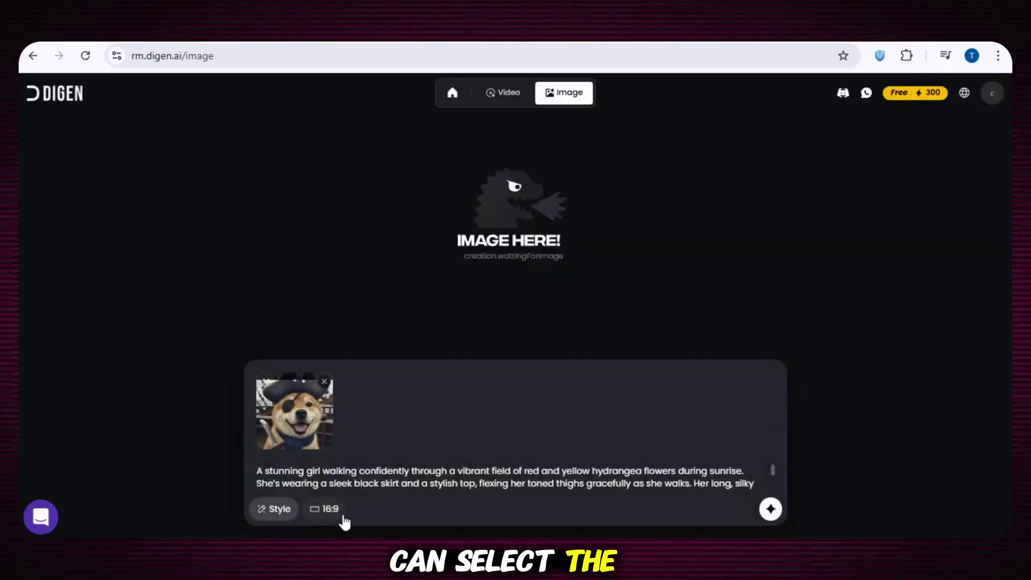
click(771, 509)
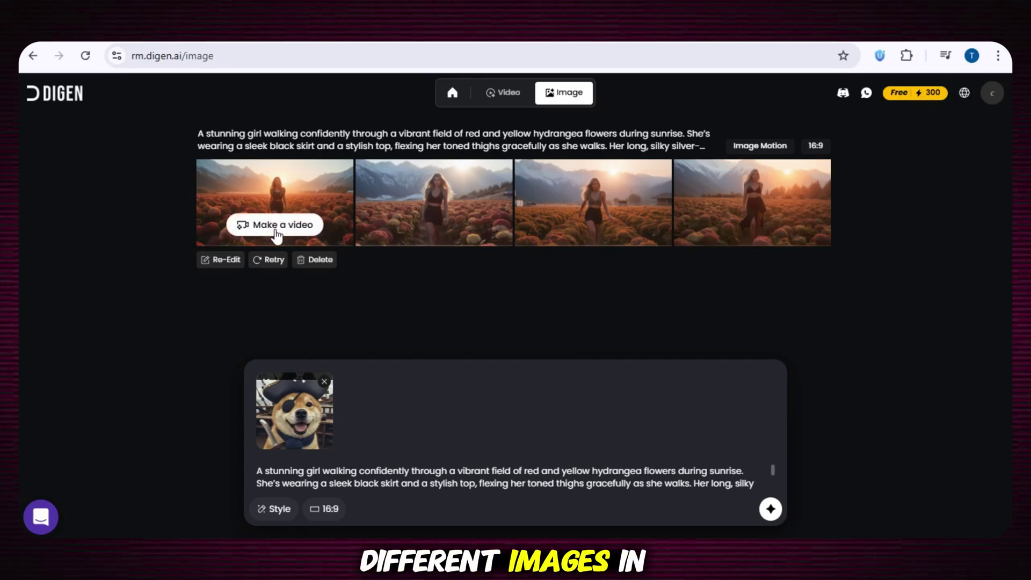
- Compare the first two flower-field images full size, then make a video from the first
click(281, 230)
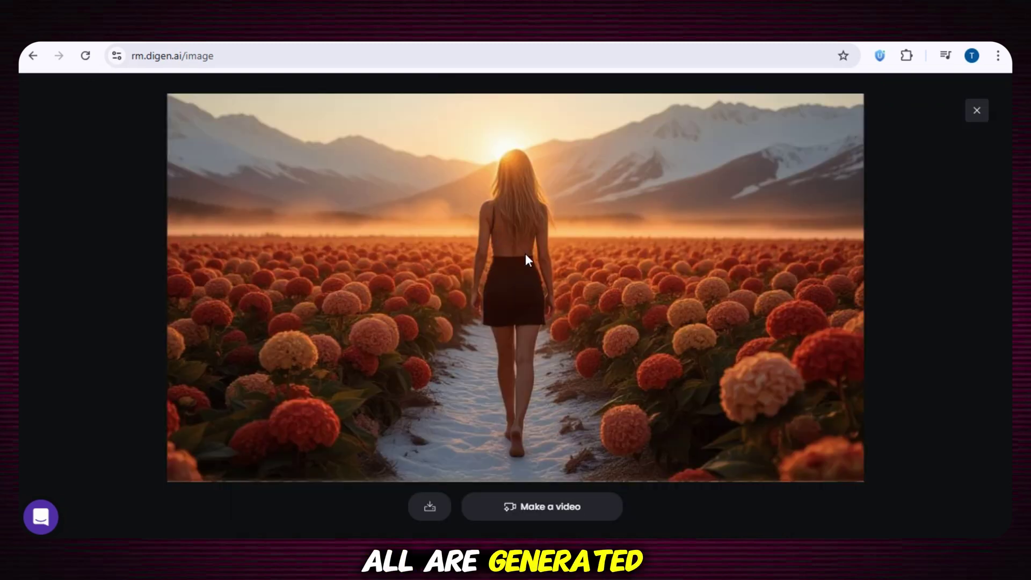
click(889, 276)
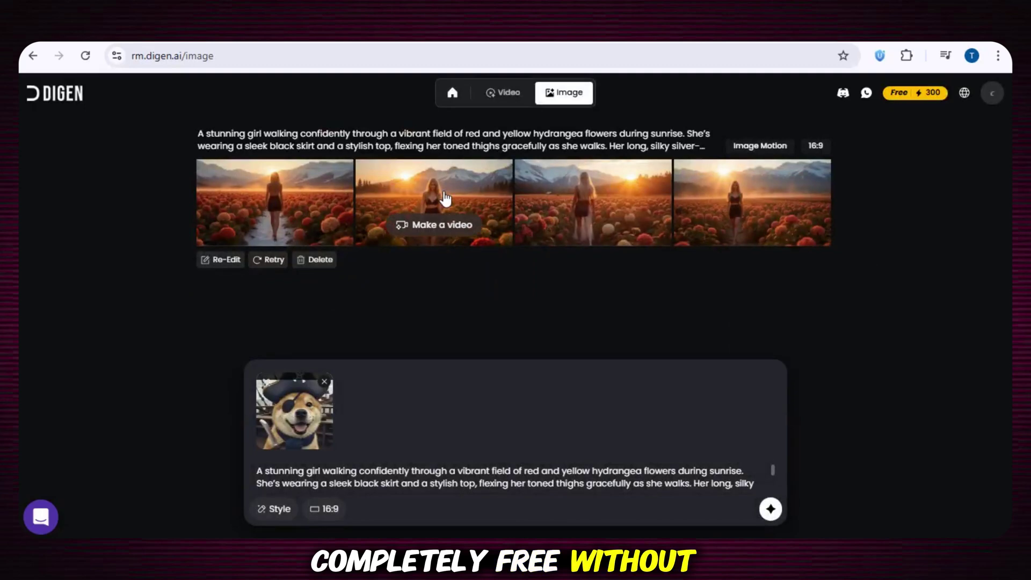
click(490, 234)
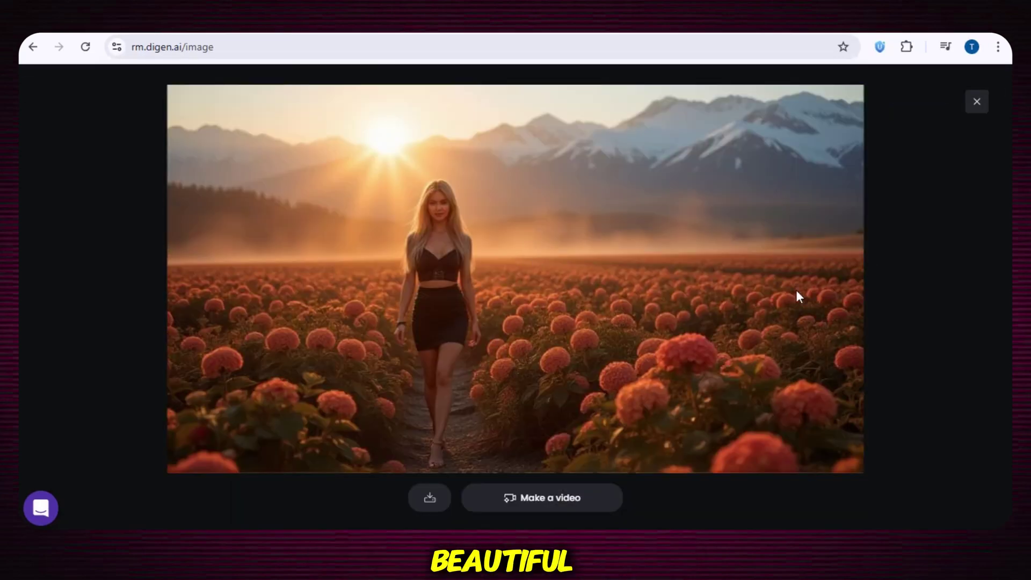
click(977, 102)
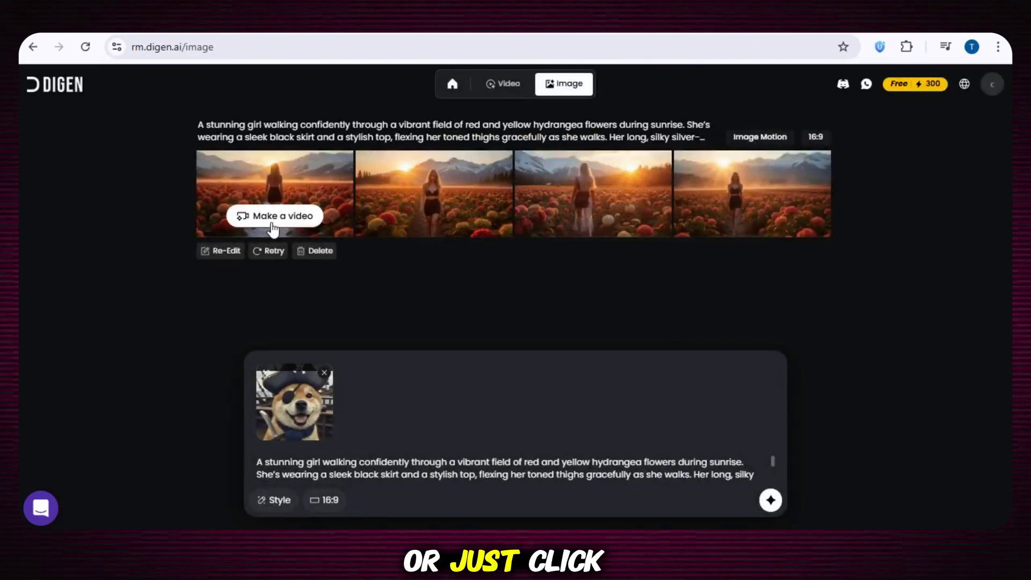
click(267, 217)
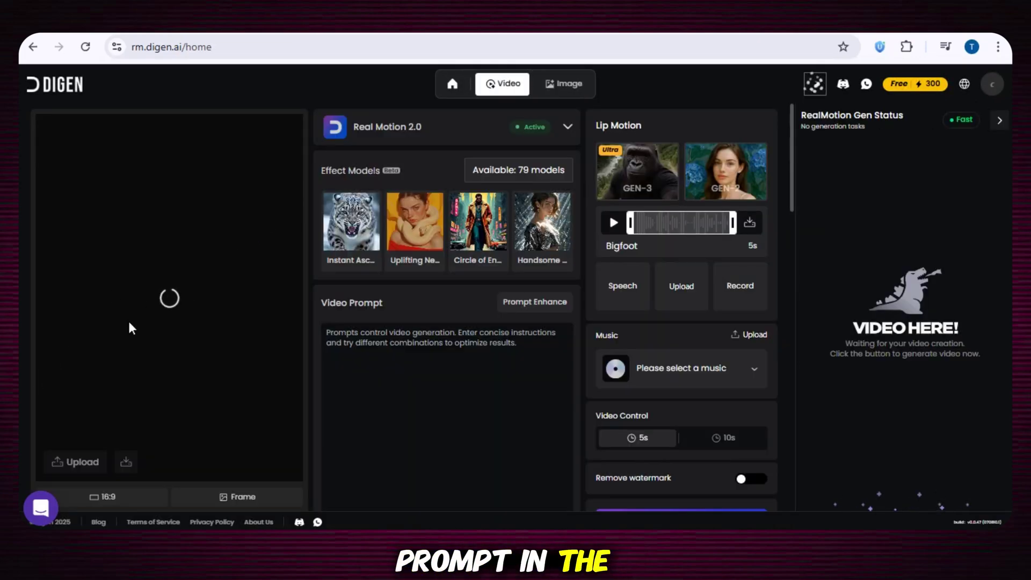
- Paste the flower-field description as the video prompt and generate the 5-second Real Motion 2.0 video
right_click(403, 363)
click(424, 207)
scroll(668, 427, down, 2)
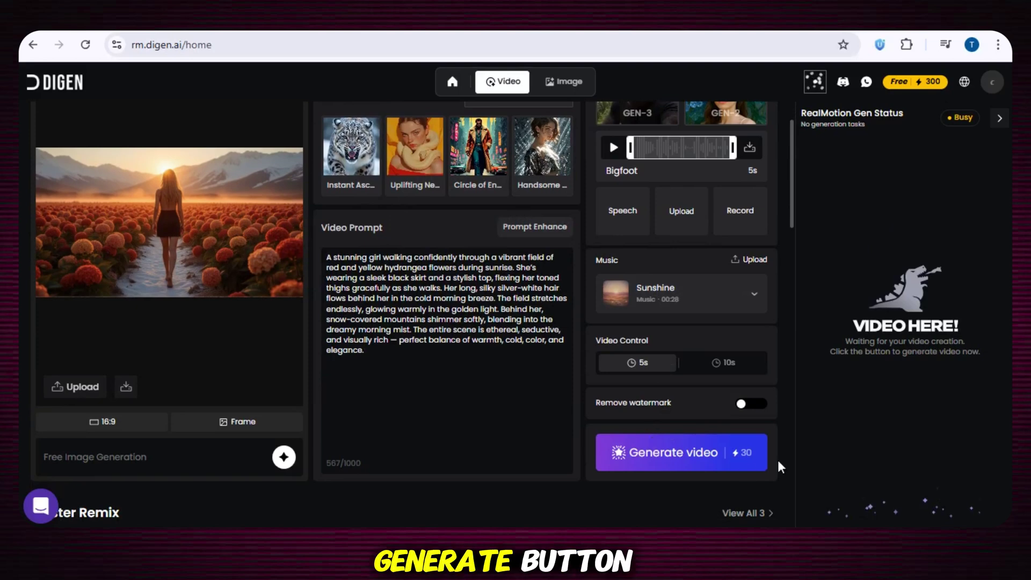
click(661, 456)
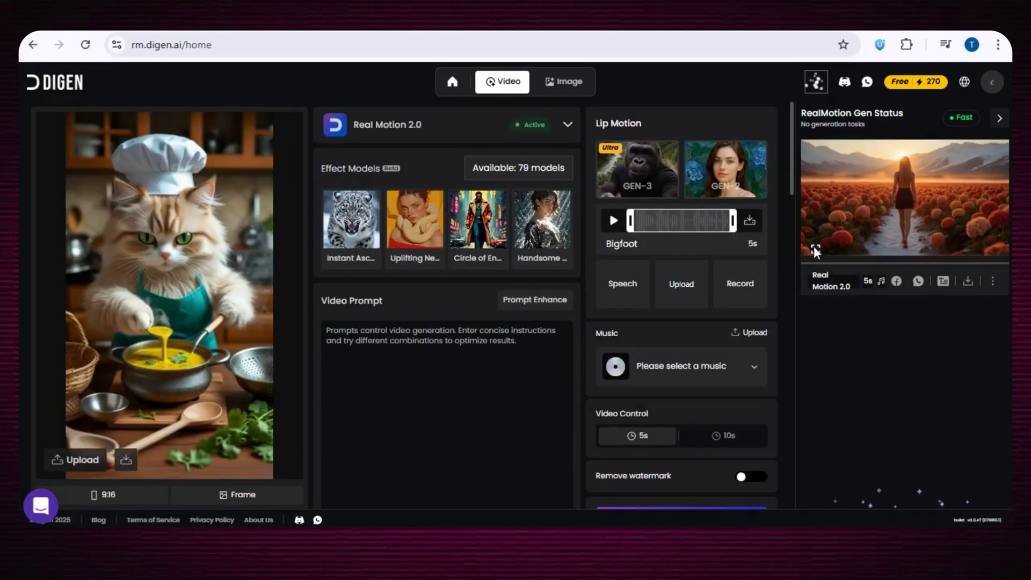
- Play the finished 5-second hydrangea-field walking video in the large viewer, then close it
click(816, 250)
click(239, 409)
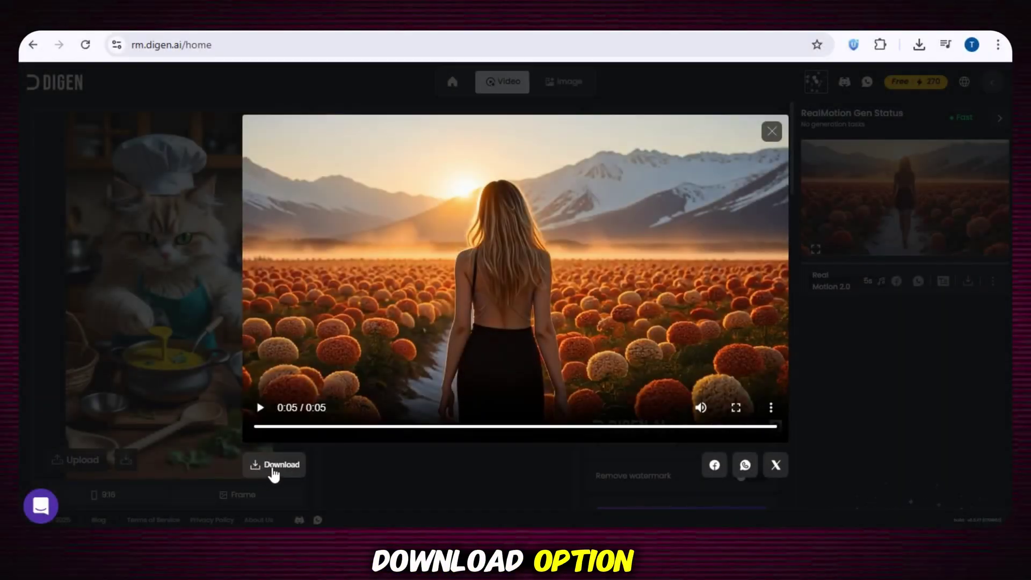
click(937, 387)
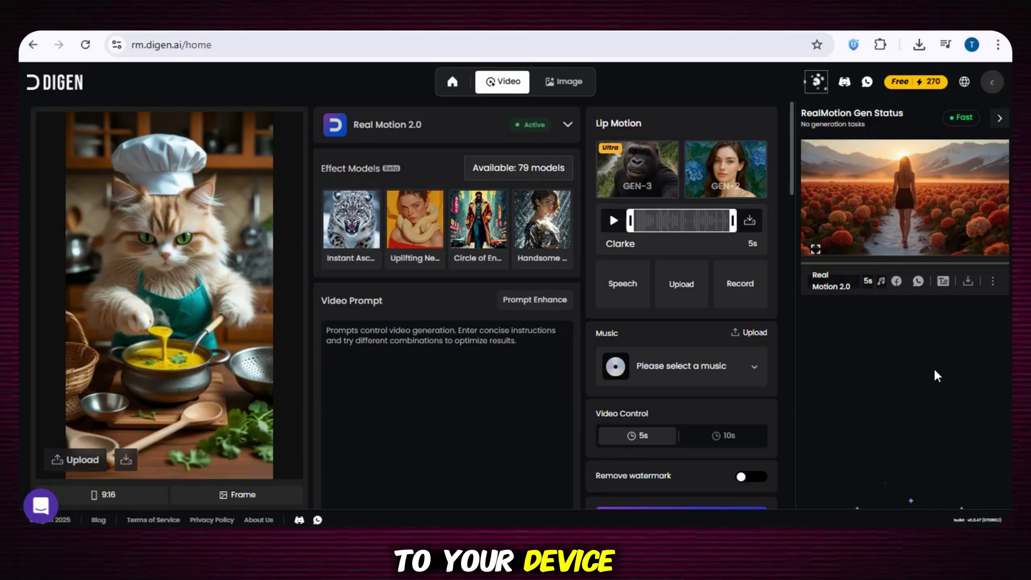